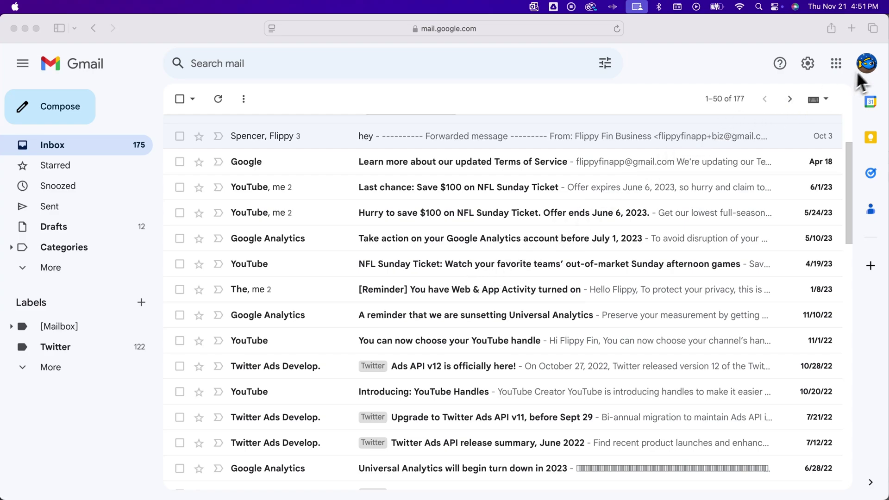
left_click(874, 67)
left_click(868, 63)
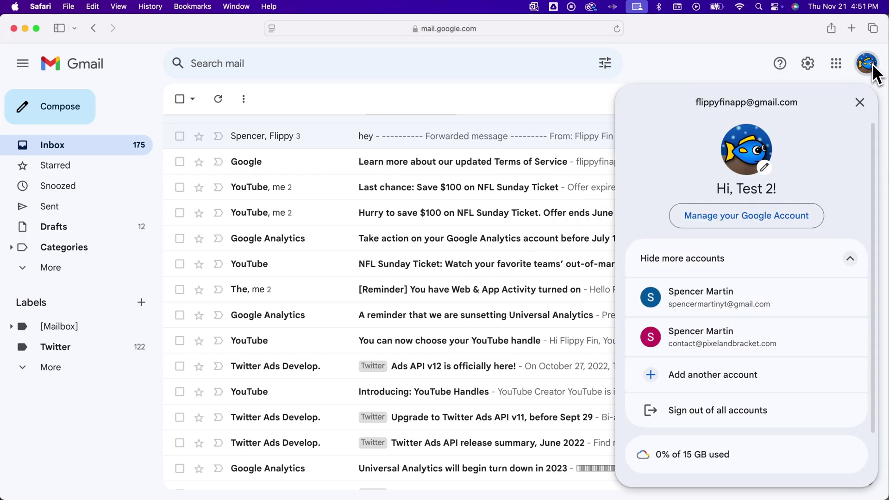
left_click(785, 216)
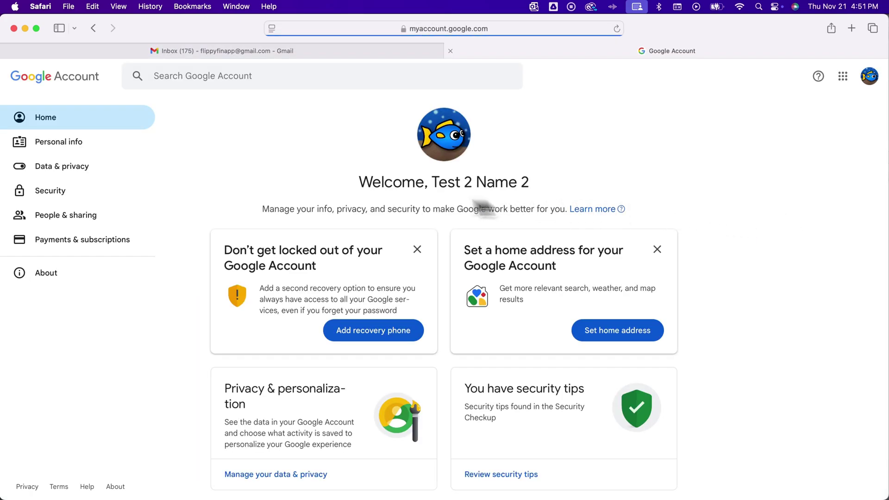
Go through Data & privacy to 'Download your data' to reach Google Takeout
left_click(52, 168)
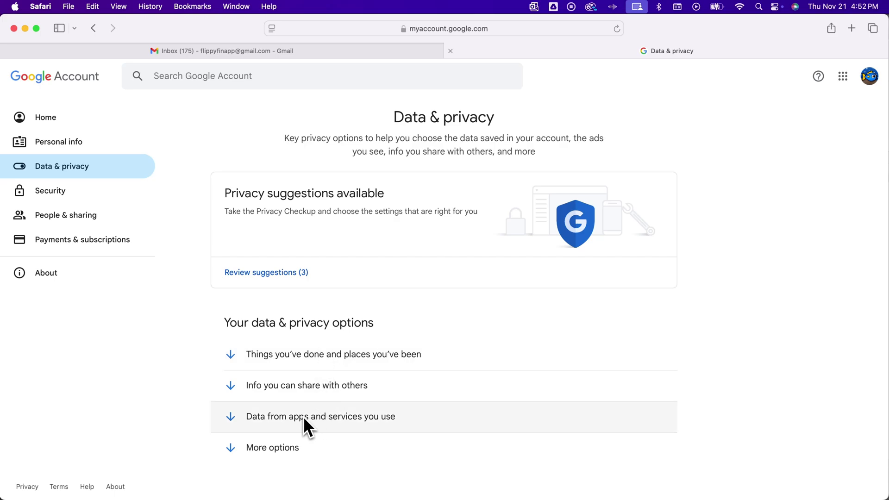
left_click(362, 418)
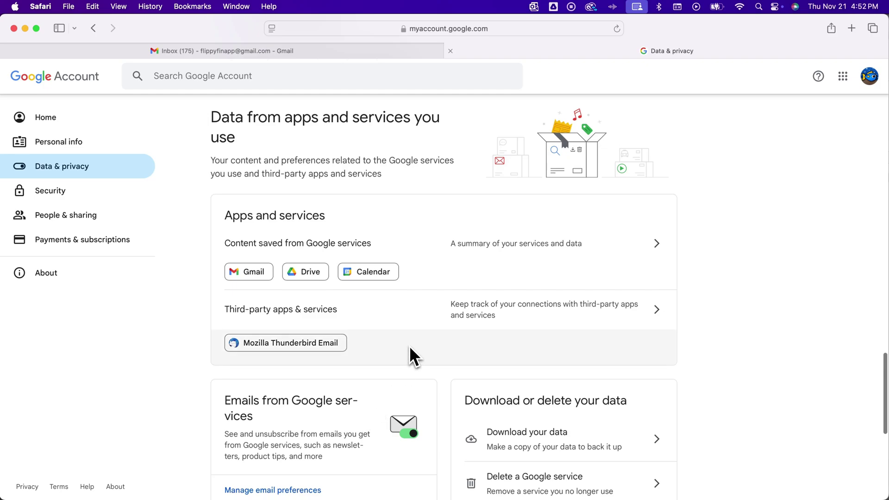
scroll(410, 345, "down", 5)
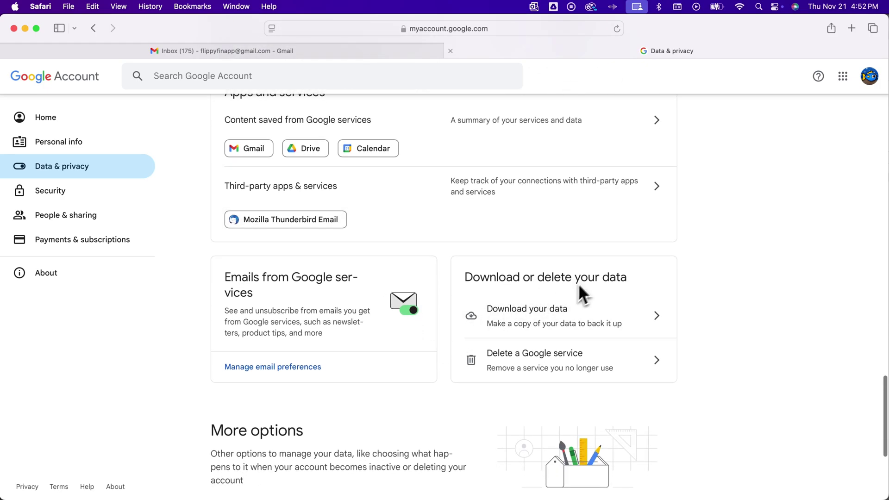
left_click(594, 317)
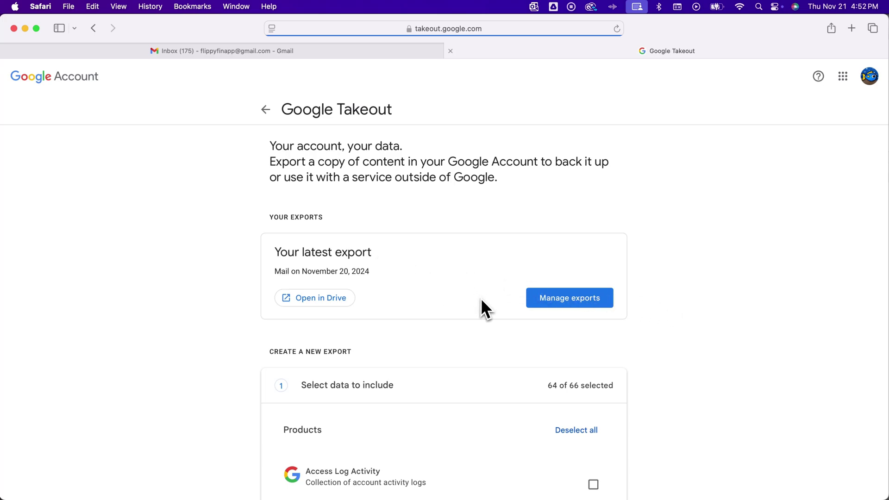
Use 'Deselect all' under Create a new export so 0 of 66 products are selected
scroll(482, 300, "down", 5)
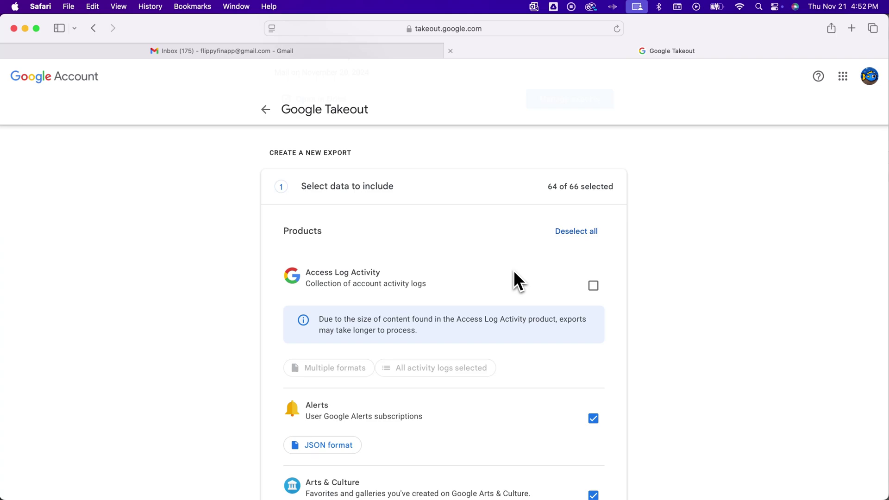
left_click(575, 232)
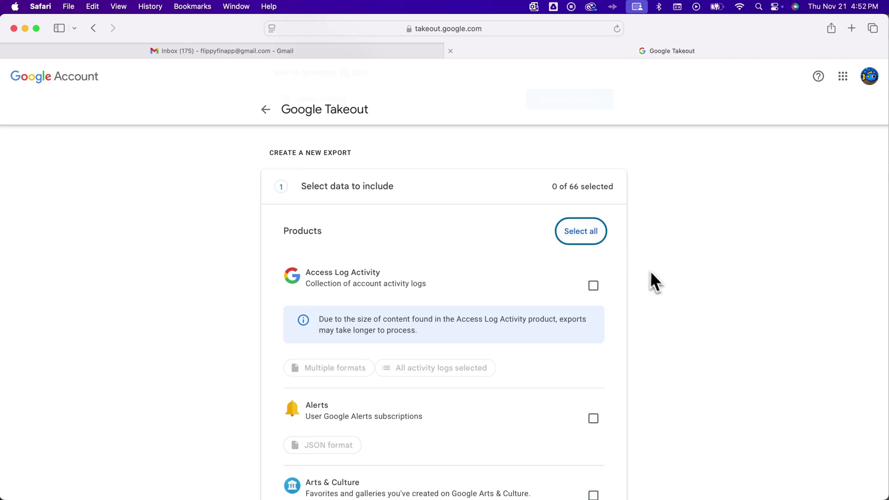
scroll(660, 279, "down", 10)
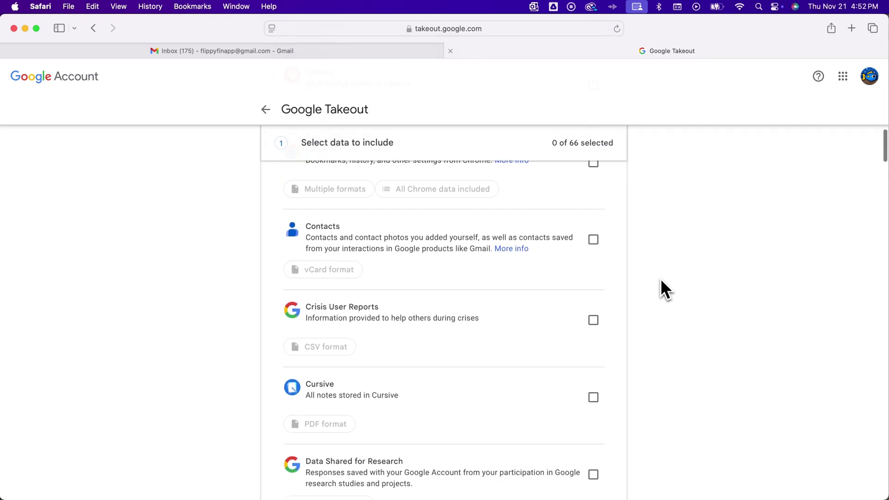
scroll(660, 280, "down", 15)
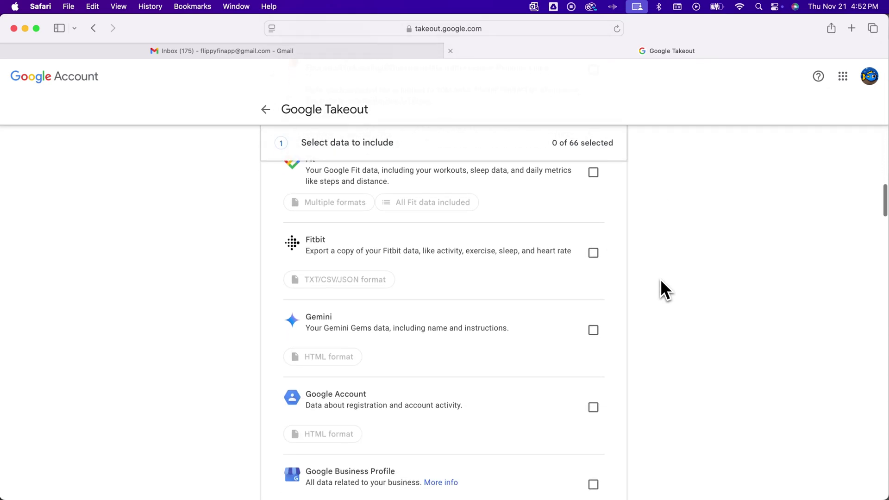
scroll(661, 280, "down", 6)
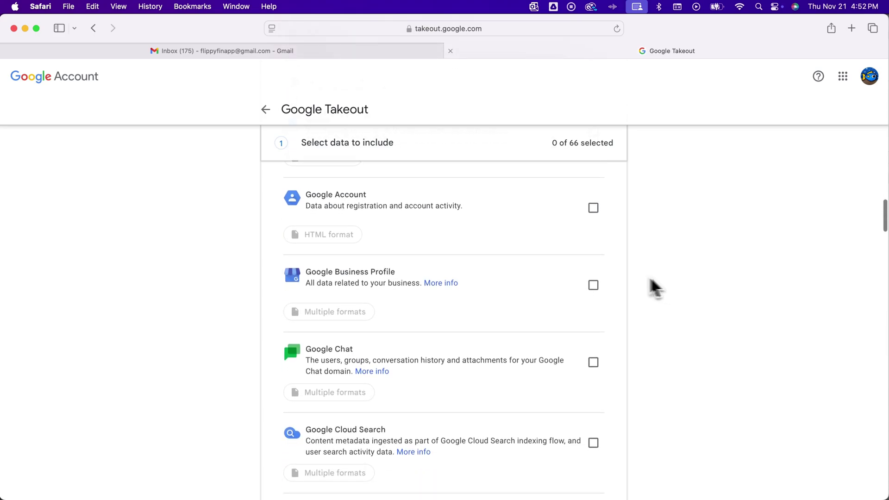
Search the page for 'mail' and step through matches to the unchecked Mail product
left_click(93, 7)
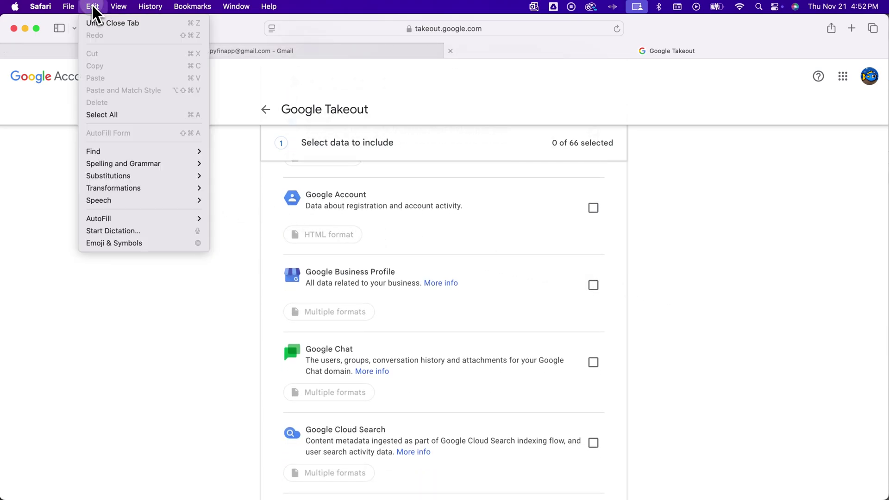
mouse_move(100, 151)
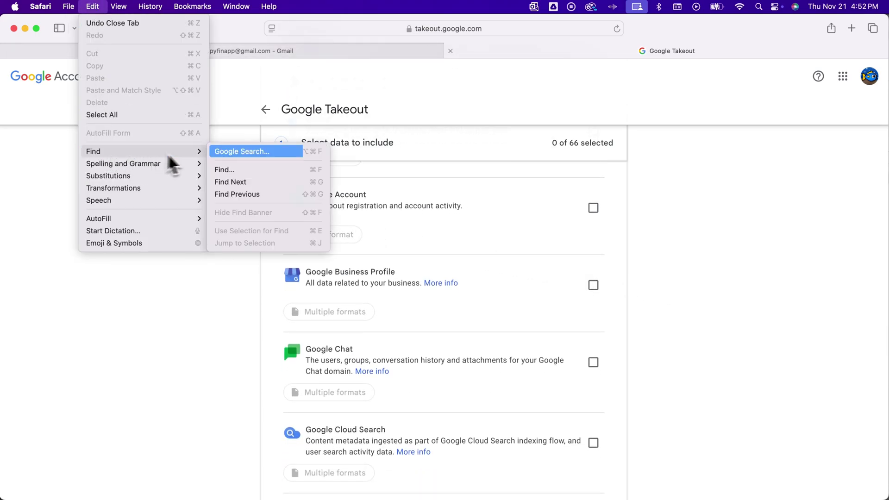
left_click(229, 169)
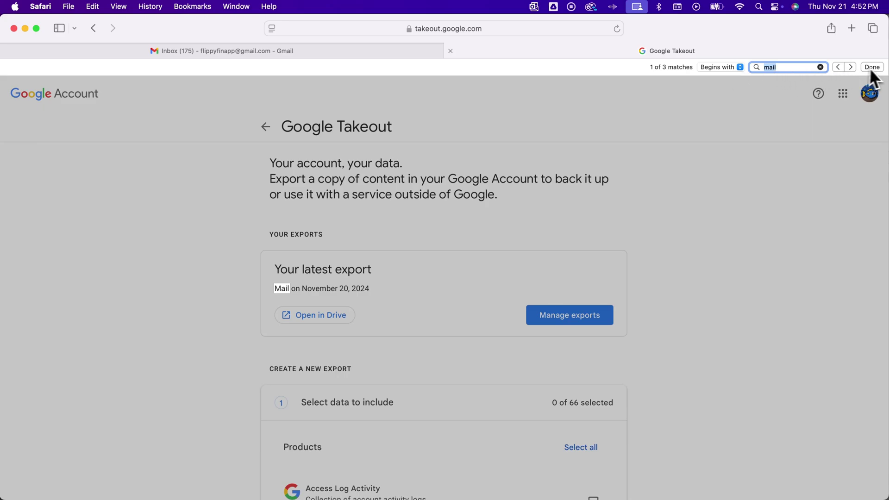
left_click(851, 67)
left_click(852, 68)
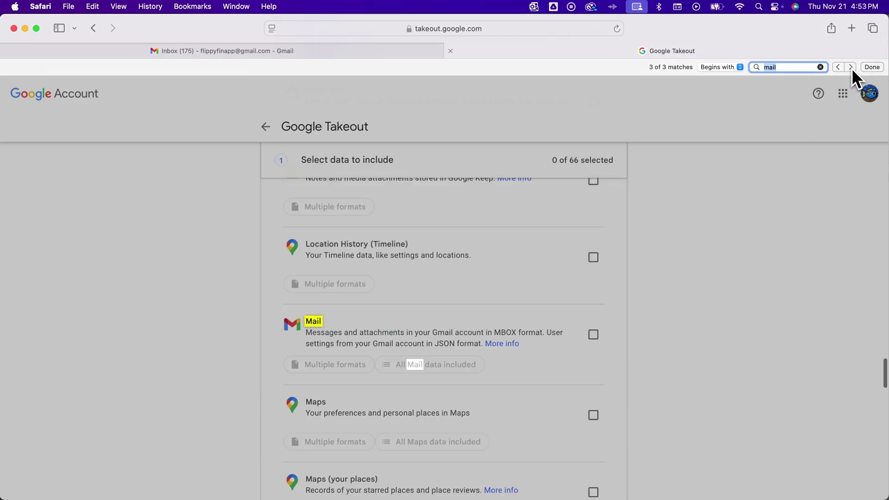
left_click(382, 329)
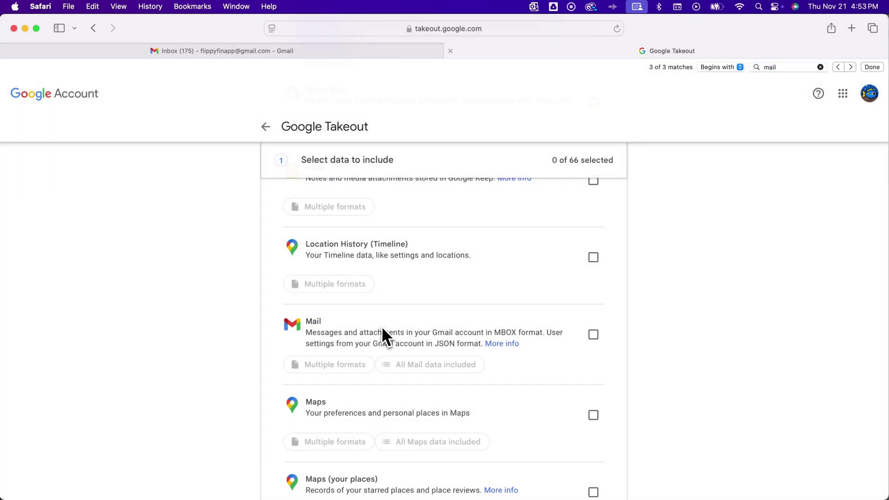
scroll(556, 325, "down", 1)
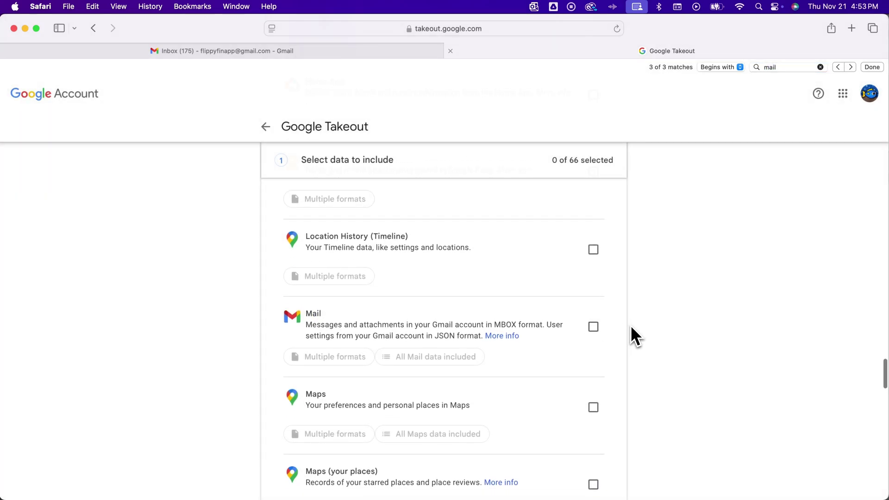
Tick Mail for export and accept its default export formats
left_click(594, 327)
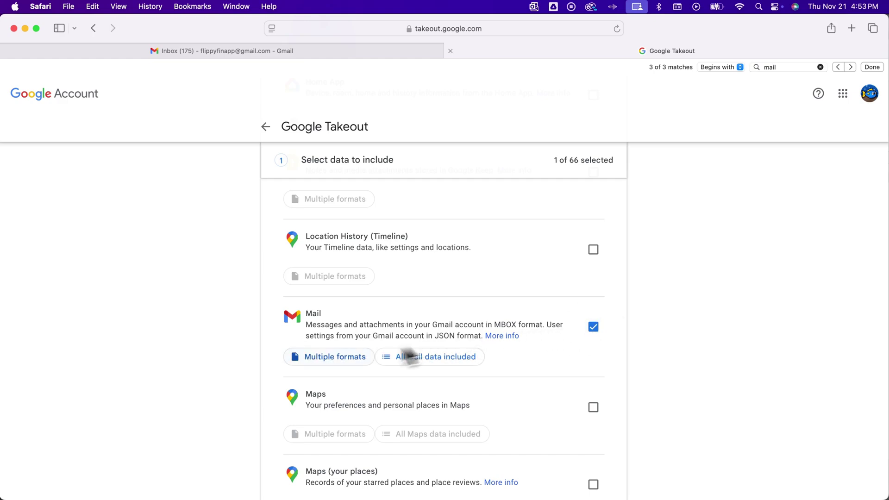
left_click(327, 358)
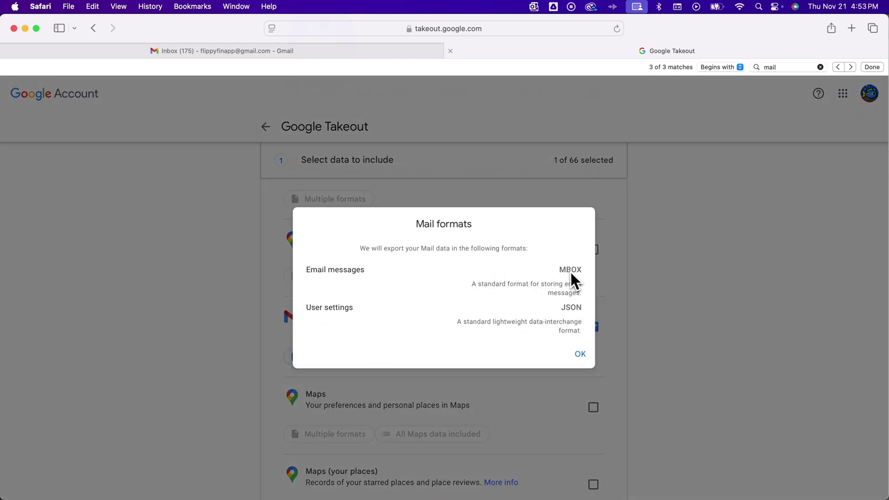
left_click(583, 356)
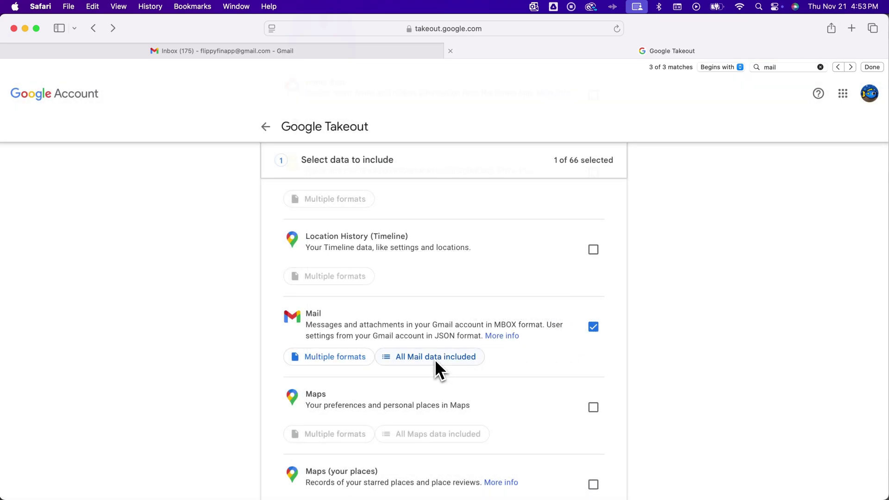
Set Mail content options to 'Include all messages in Mail' and confirm with OK
left_click(440, 358)
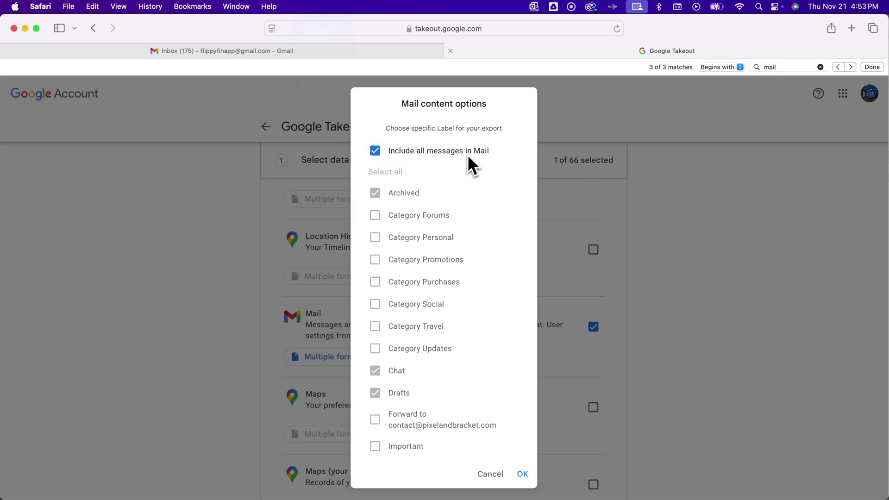
left_click(375, 151)
scroll(429, 237, "down", 1)
scroll(429, 237, "down", 10)
scroll(431, 245, "up", 10)
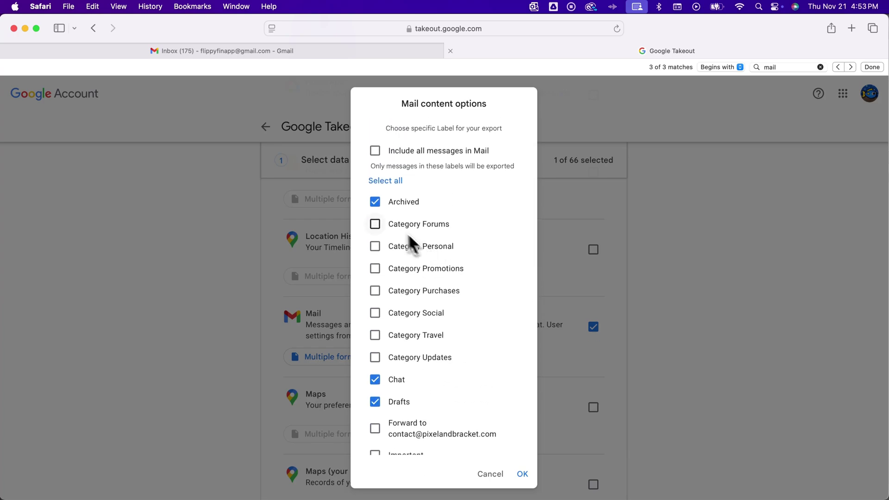
left_click(376, 152)
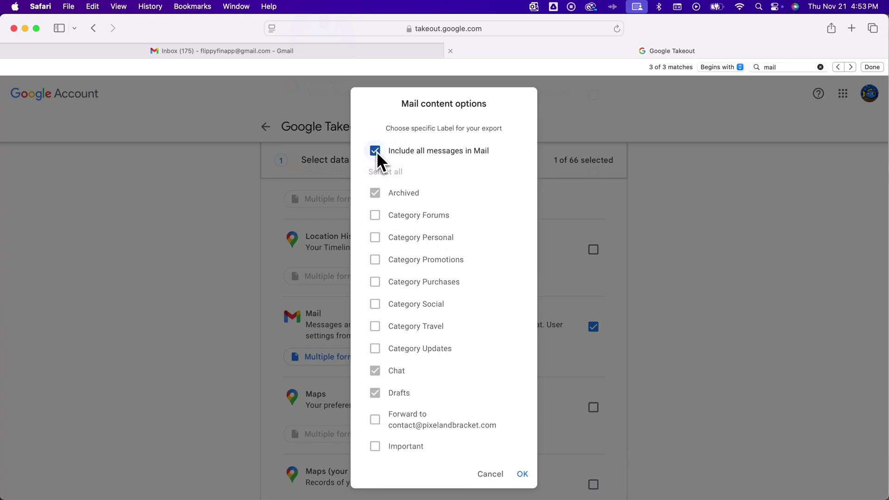
left_click(524, 474)
scroll(637, 350, "down", 20)
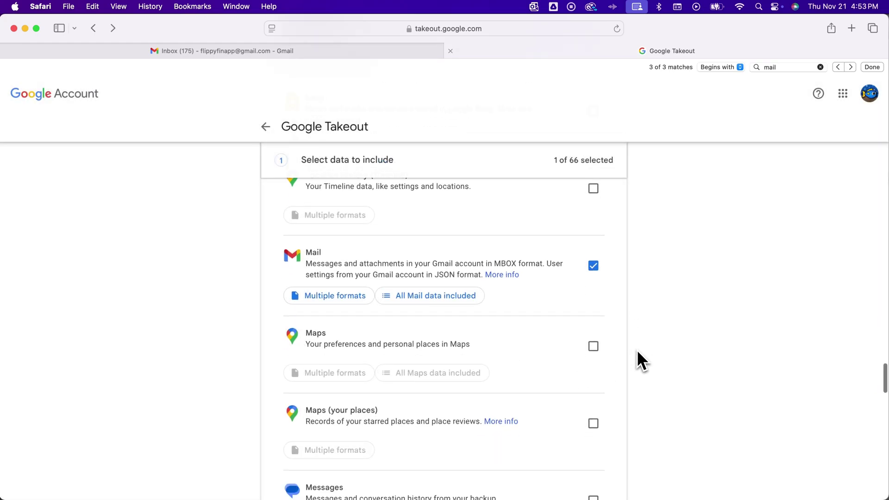
scroll(637, 352, "down", 5)
Advance to the next step and set 'Transfer to' to Add to Drive
left_click(593, 364)
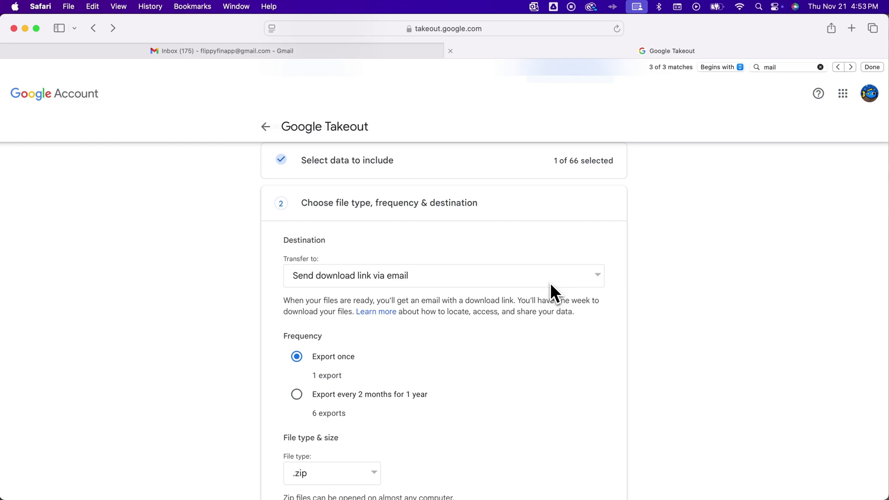
left_click(537, 284)
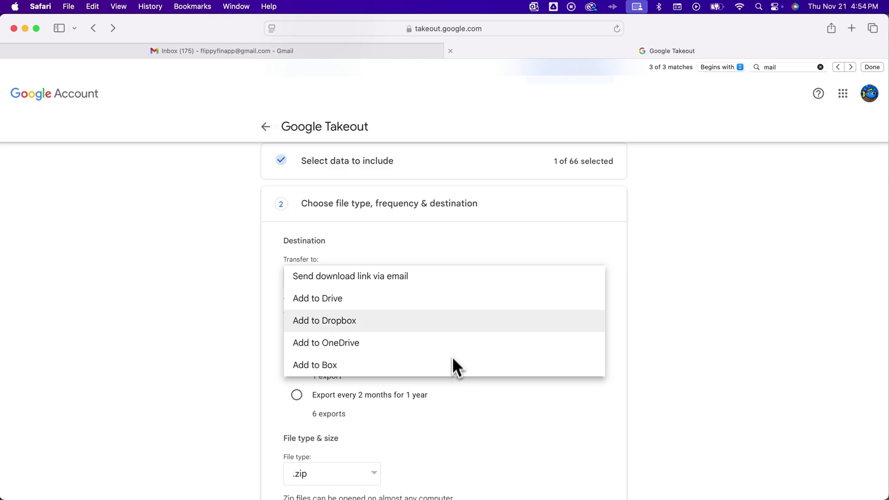
left_click(432, 302)
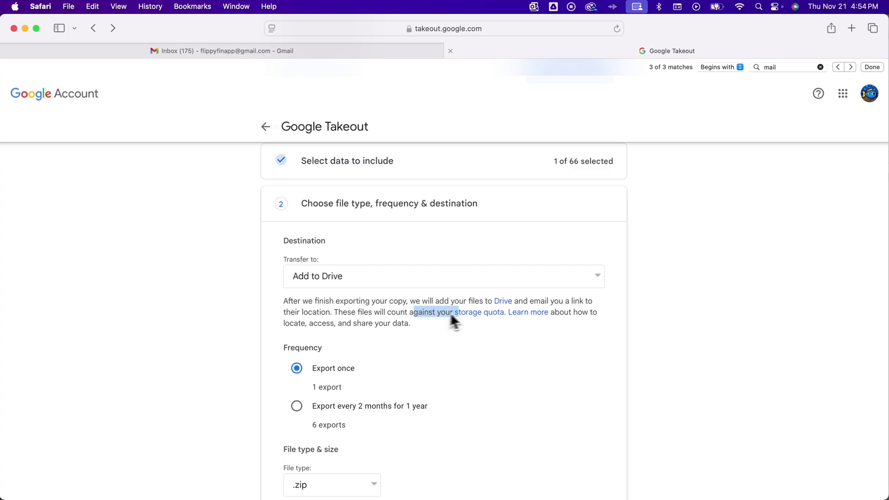
left_click(504, 341)
Keep the .zip file size at 2 GB and create the export
scroll(502, 341, "down", 4)
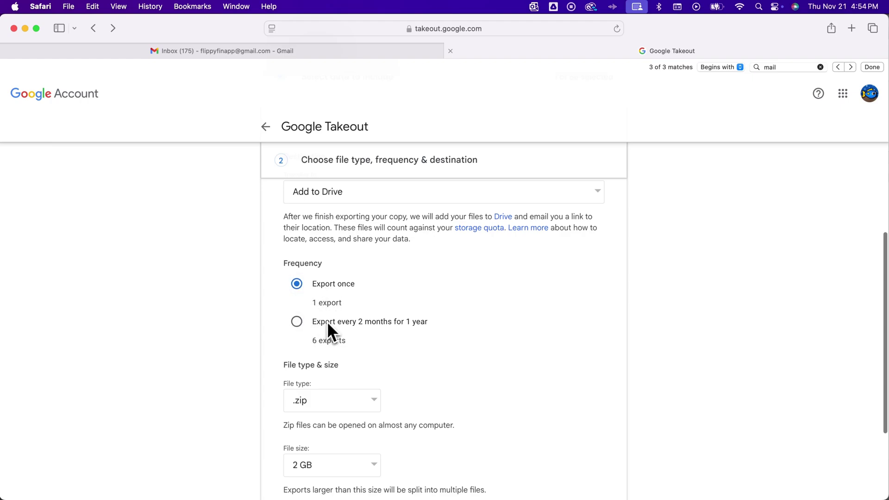
scroll(370, 305, "down", 4)
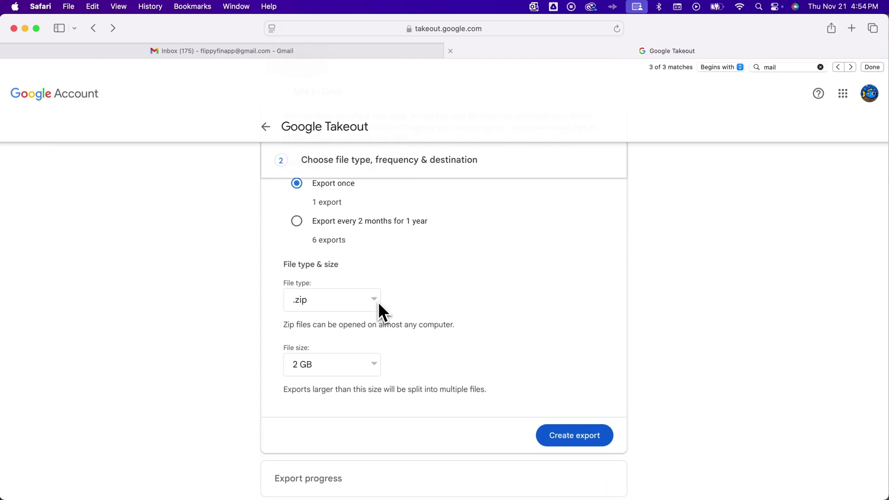
left_click(376, 368)
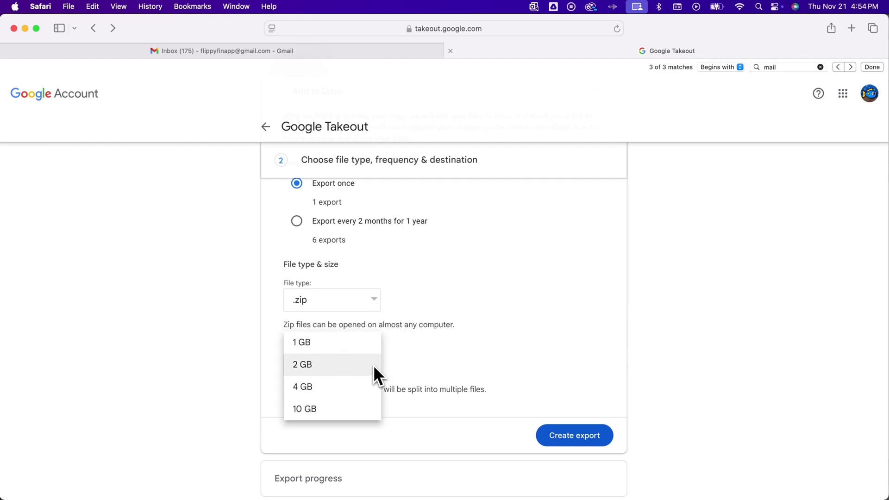
left_click(364, 365)
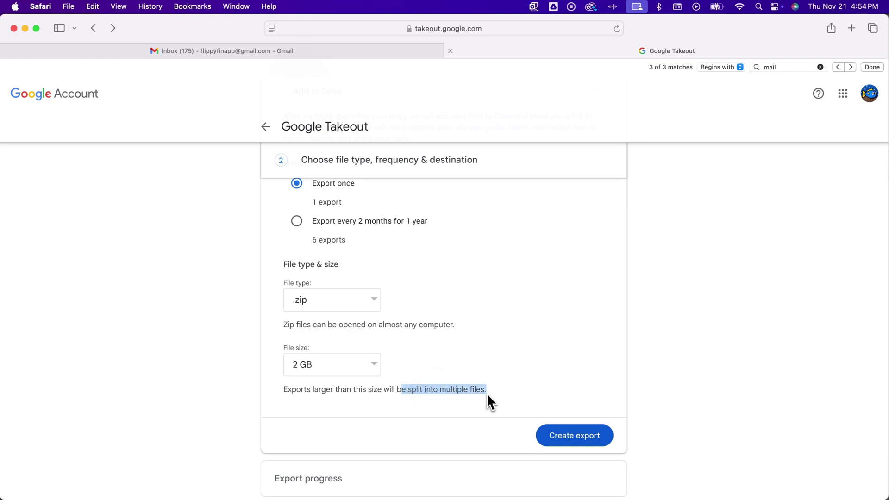
left_click(503, 371)
scroll(503, 370, "down", 2)
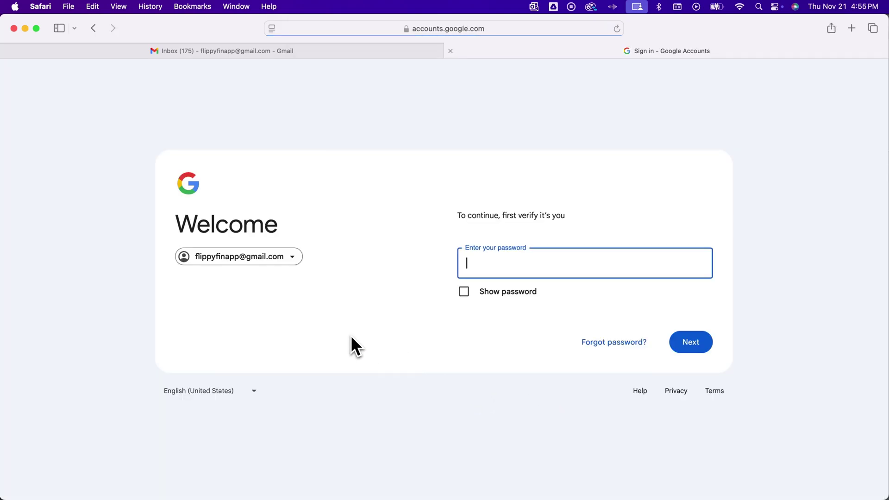
Re-enter the account password and continue to verify identity
type("••••••••••")
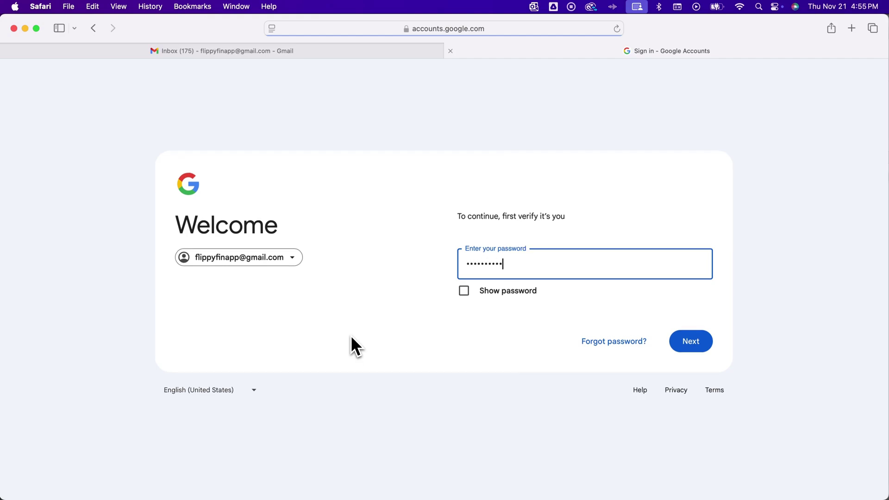
left_click(703, 342)
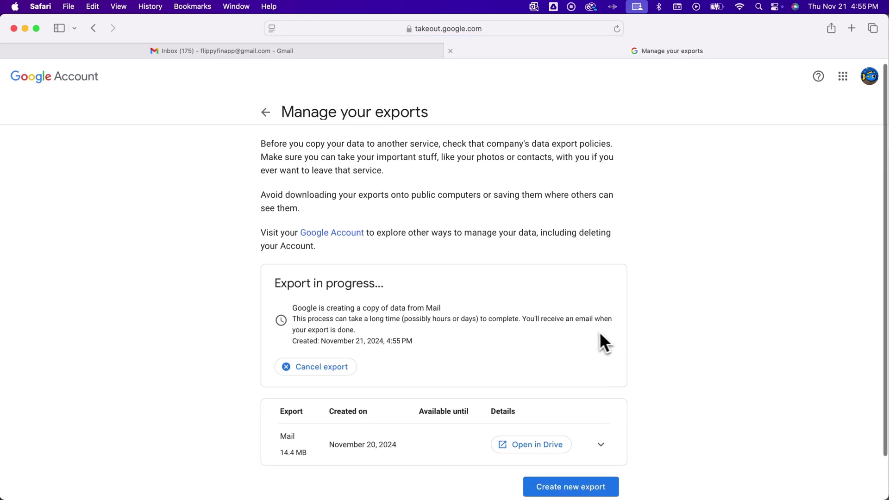
Review the 'Export in progress' notice for Mail, then return to the Gmail inbox
scroll(598, 342, "down", 2)
left_click_drag(298, 274, 496, 304)
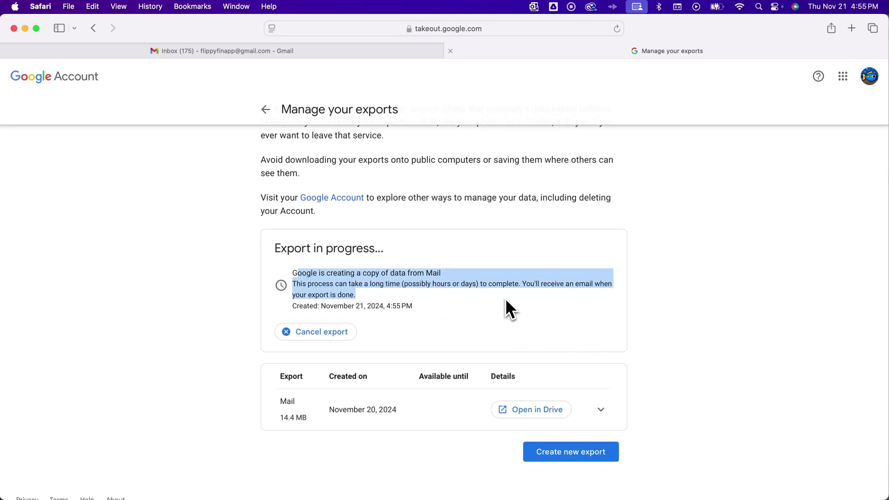
left_click(505, 300)
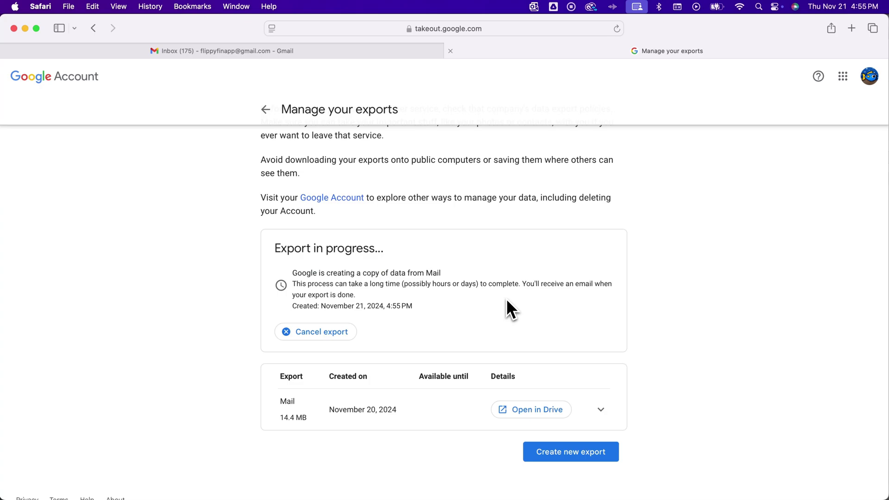
scroll(375, 384, "down", 1)
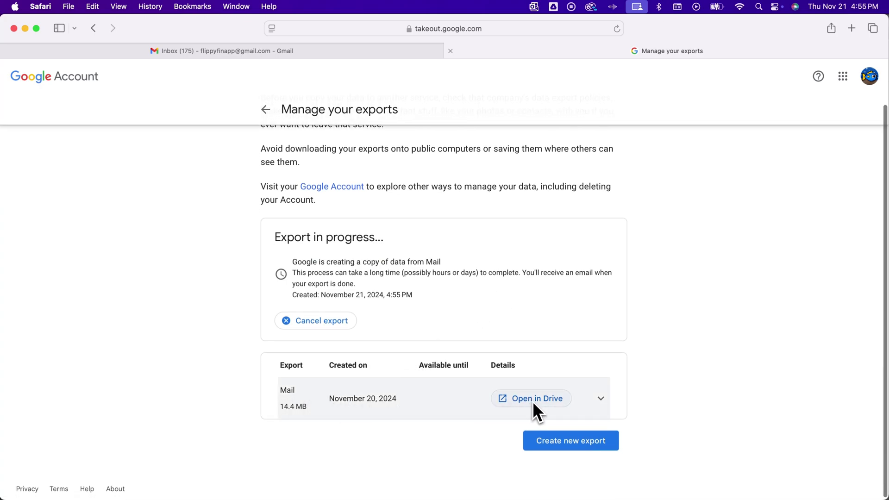
left_click(393, 51)
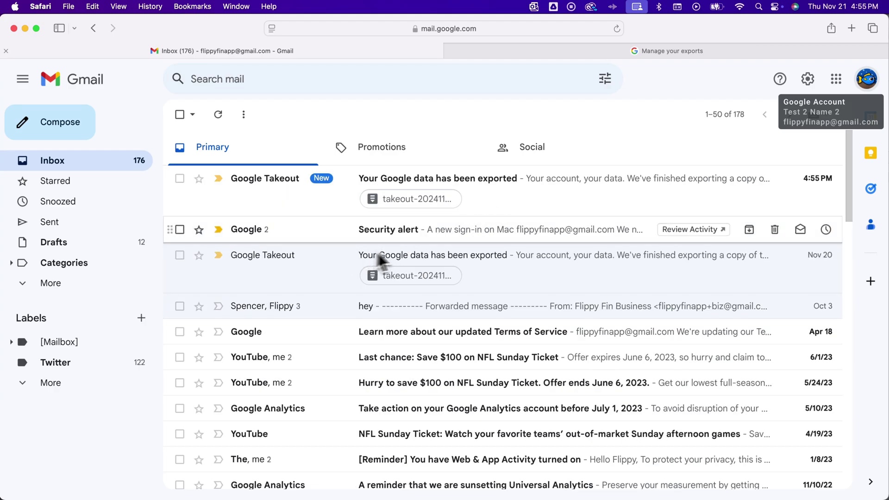
Open the newest Google Takeout email, 'Your Google data has been exported'
left_click(509, 188)
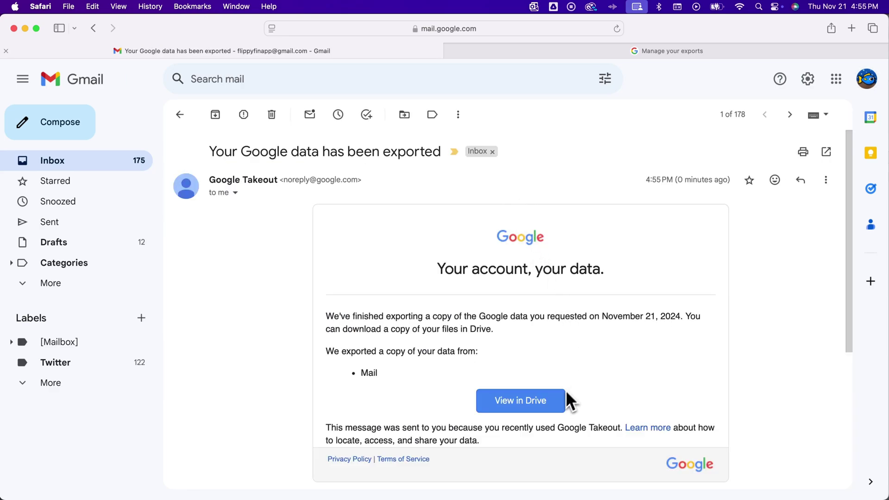
Open takeout-20241121T215507Z-001.zip in Drive and browse Takeout > Mail to the 30 MB mbox
left_click(533, 405)
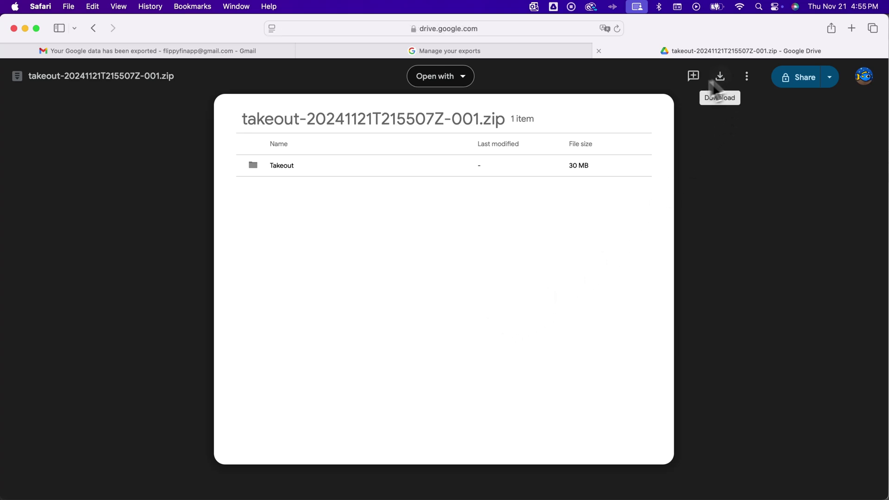
left_click(288, 168)
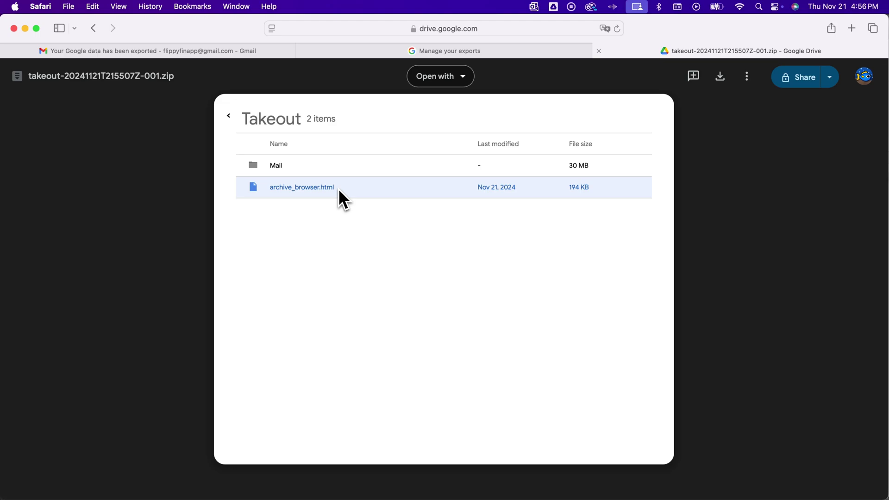
key("Up")
key("Return")
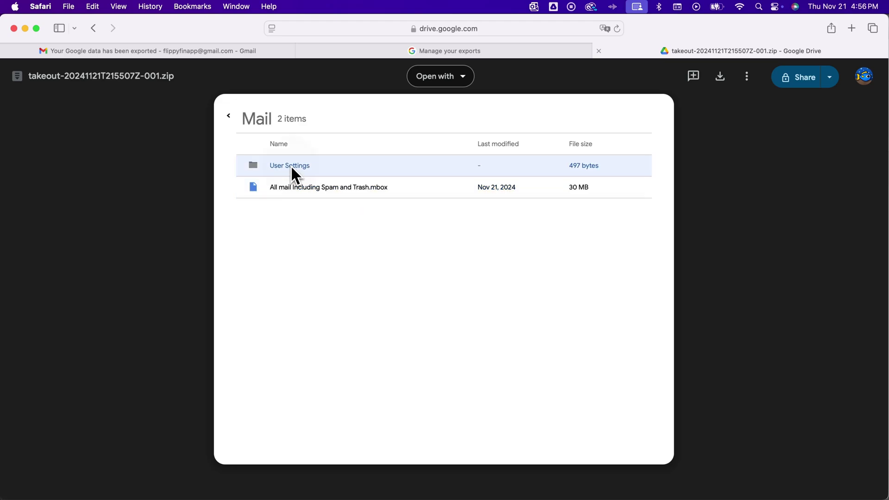